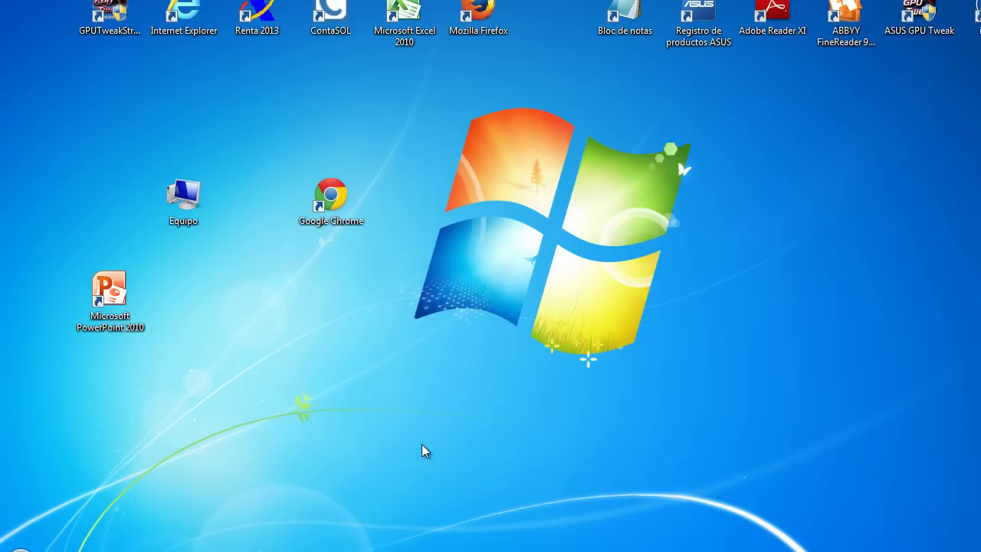
double_click(345, 220)
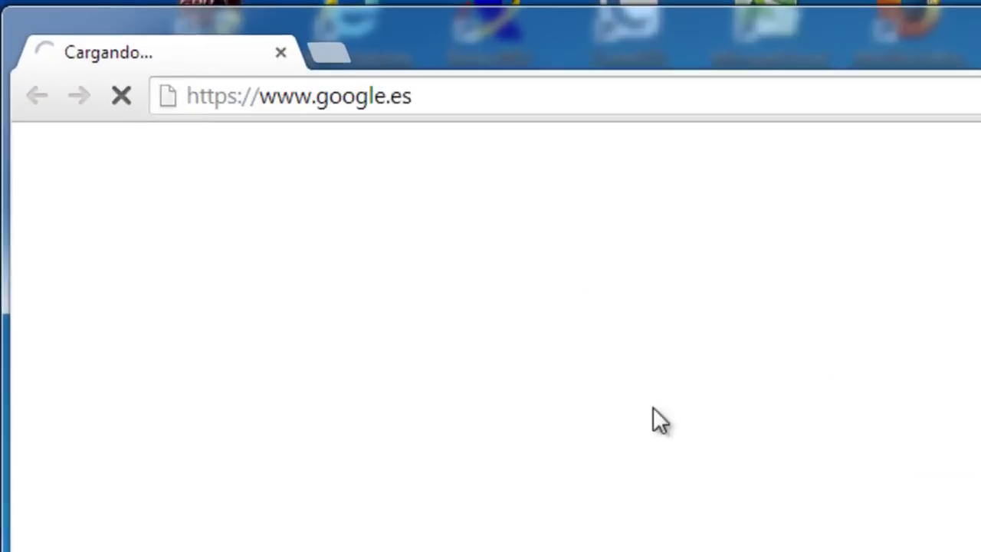
left_click(466, 105)
type("http://skp.mvps.org/youtube.htm")
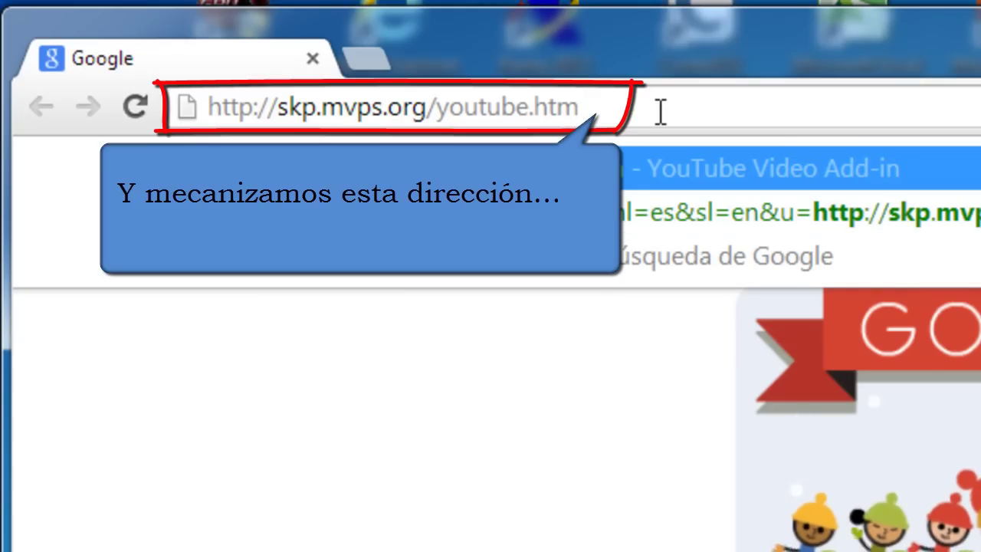
key("Return")
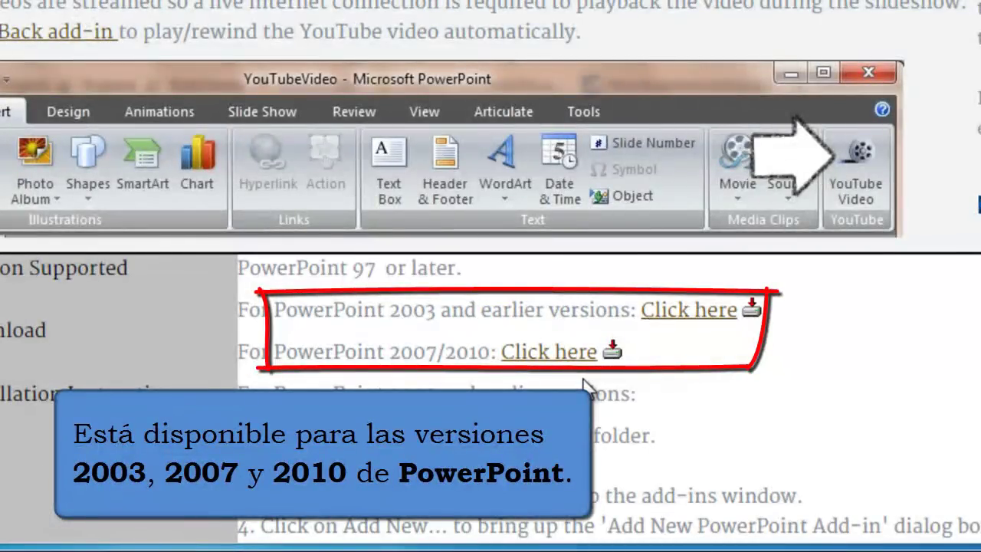
left_click(578, 365)
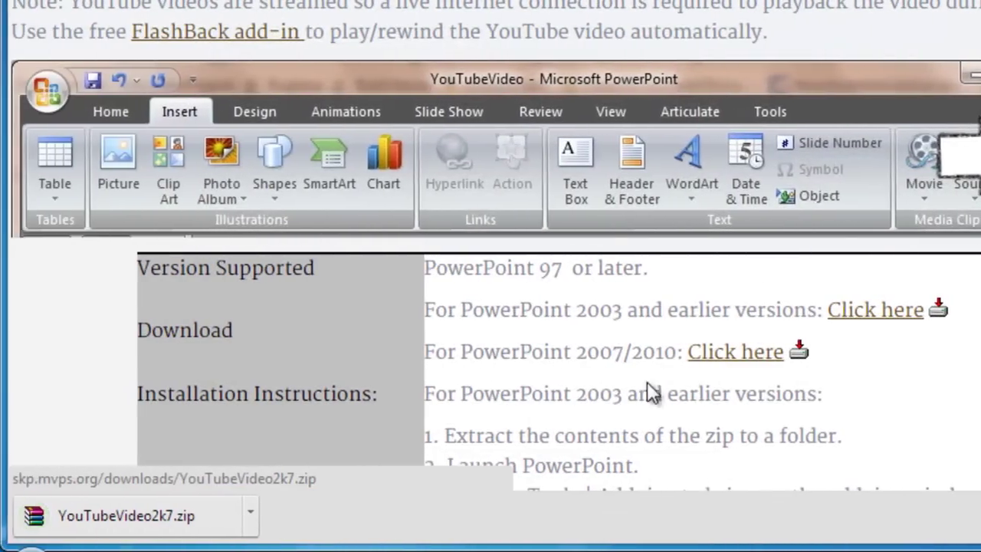
Step: Extract Disclaimer.txt, Readme.txt and YouTubeVideo2k7.ppam from the zip into Descargas, then minimize WinRAR
left_click(213, 520)
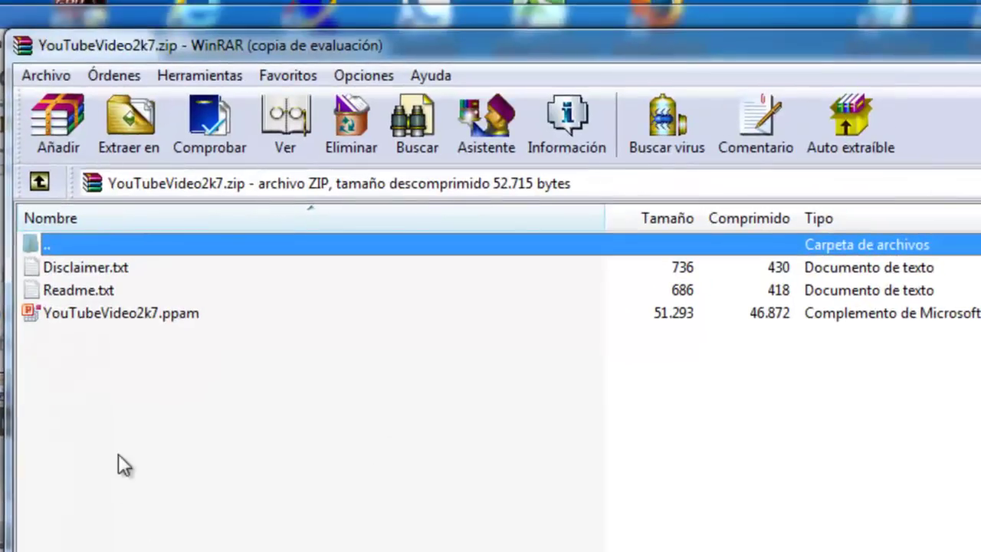
left_click(116, 266)
left_click(128, 312, "shift")
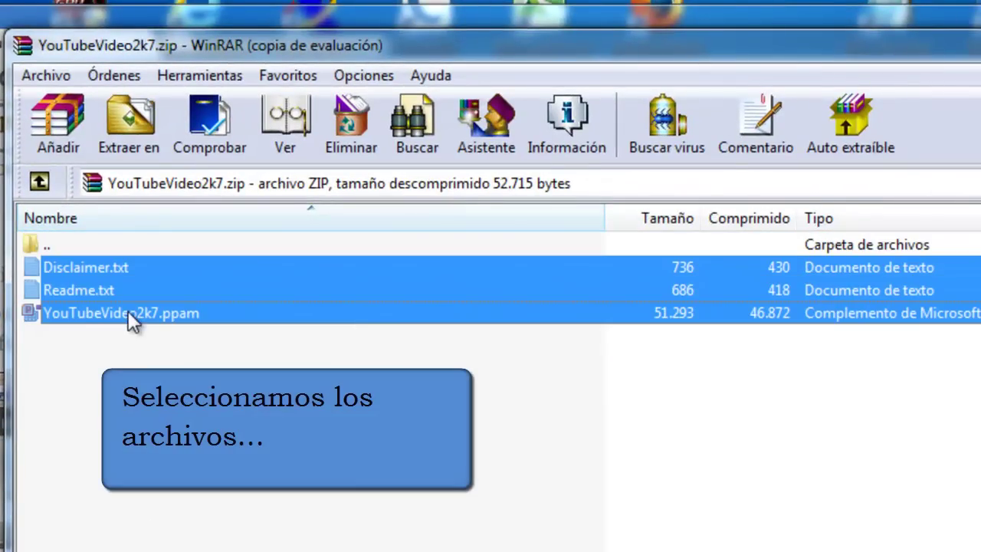
left_click(153, 146)
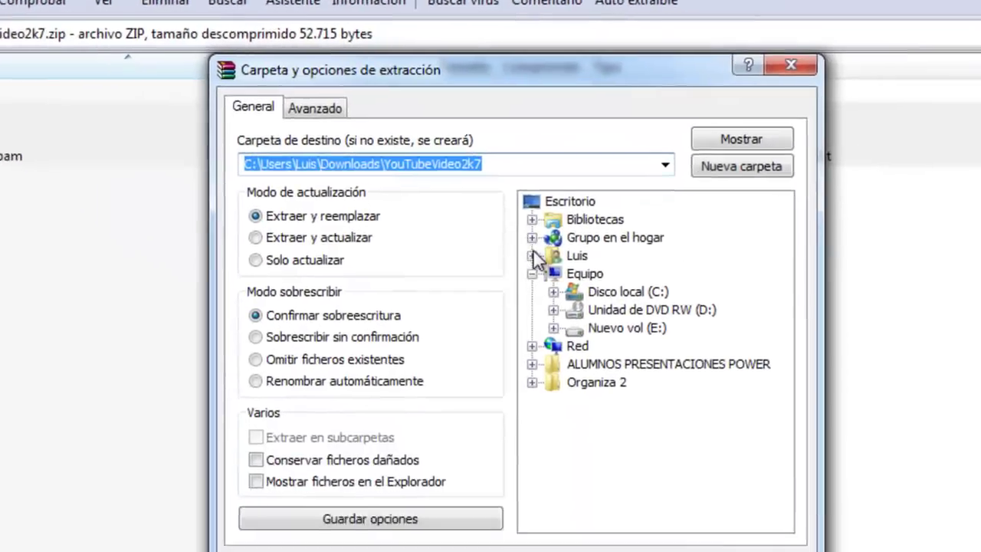
left_click(537, 259)
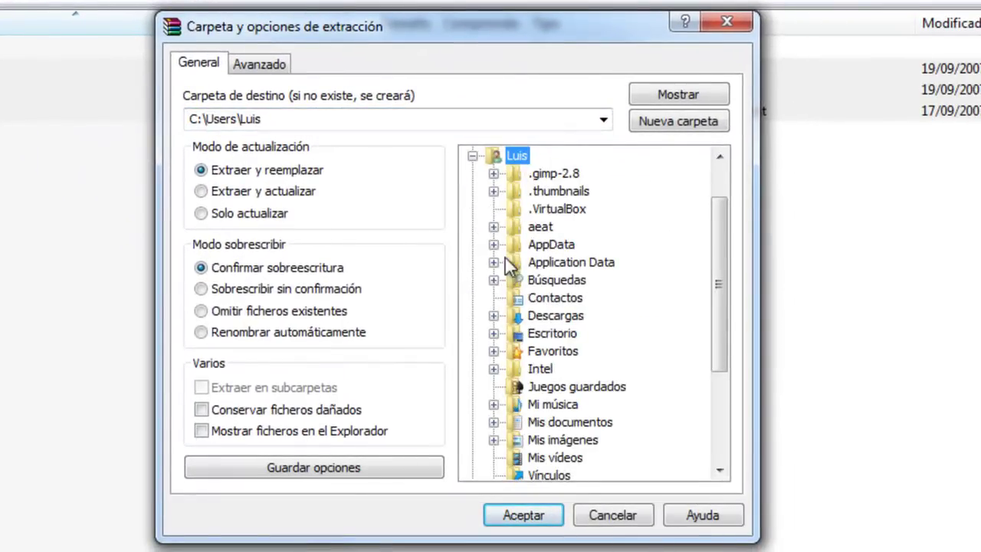
left_click(556, 316)
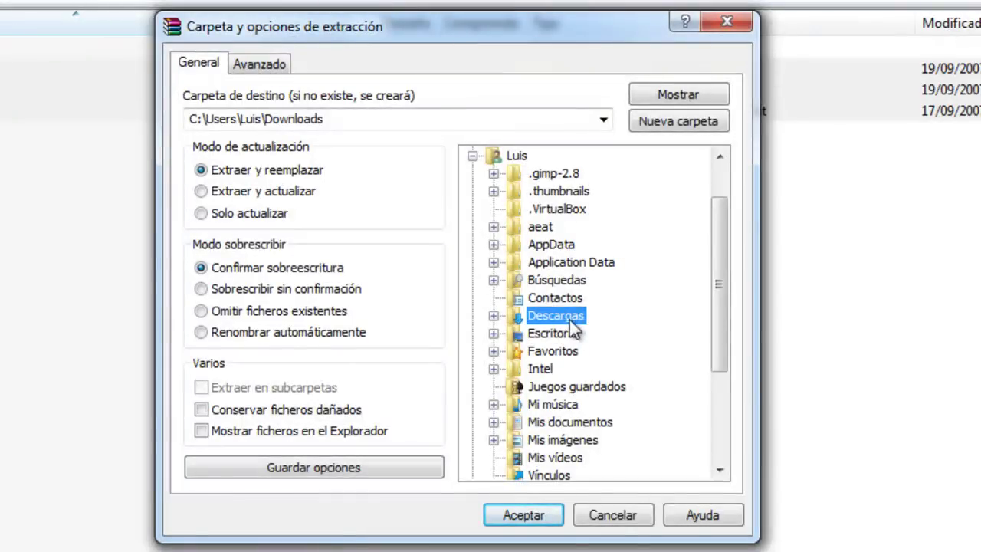
left_click(541, 518)
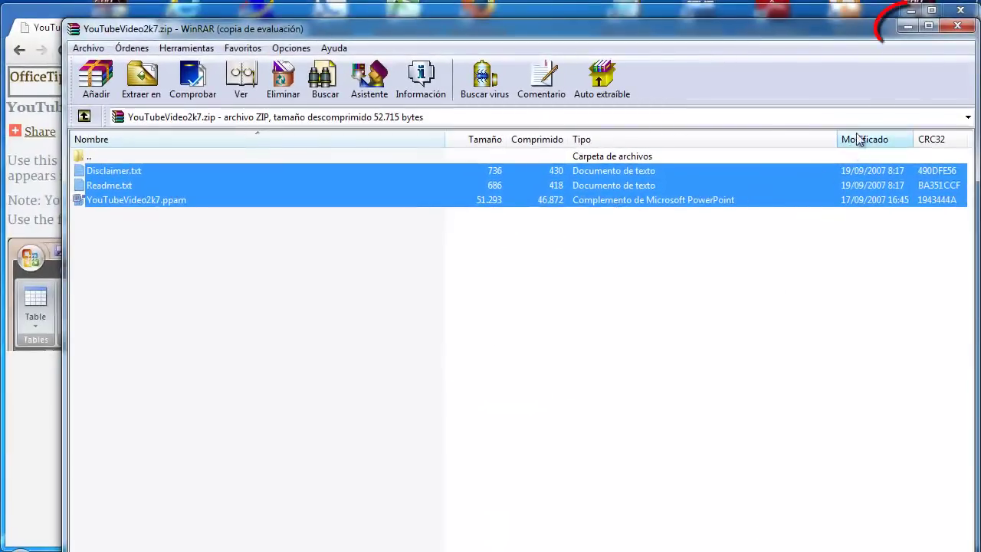
left_click(909, 35)
Step: Start PowerPoint 2010 on a blank Presentación1 and open the Archivo Backstage view
left_click(906, 24)
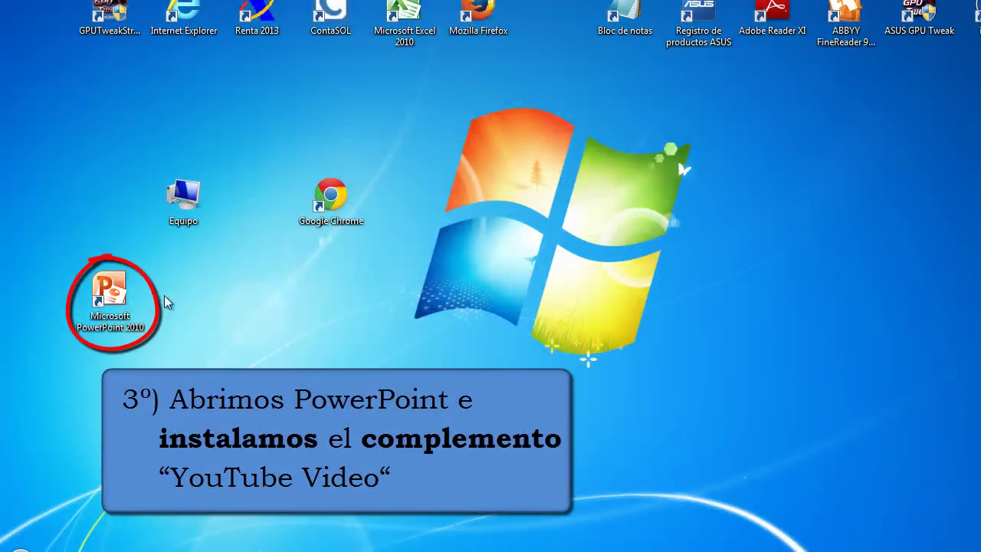
double_click(126, 314)
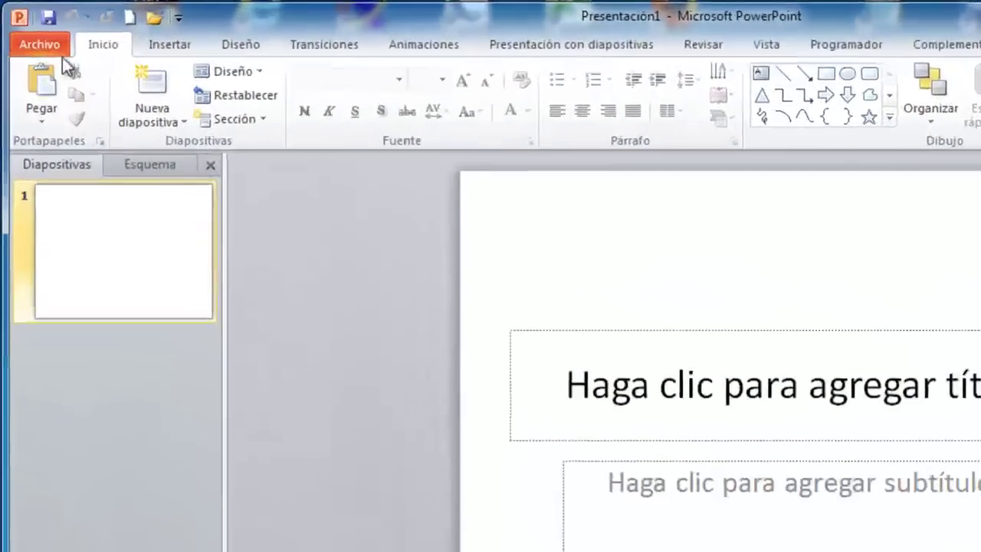
left_click(29, 34)
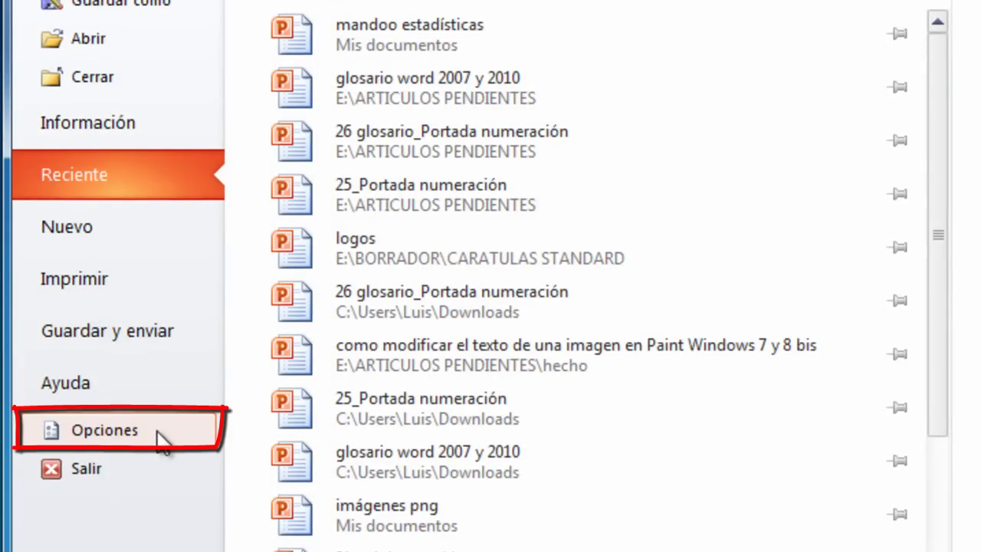
Step: In Opciones, go to Complementos and manage Complementos de PowerPoint with Ir..
left_click(161, 440)
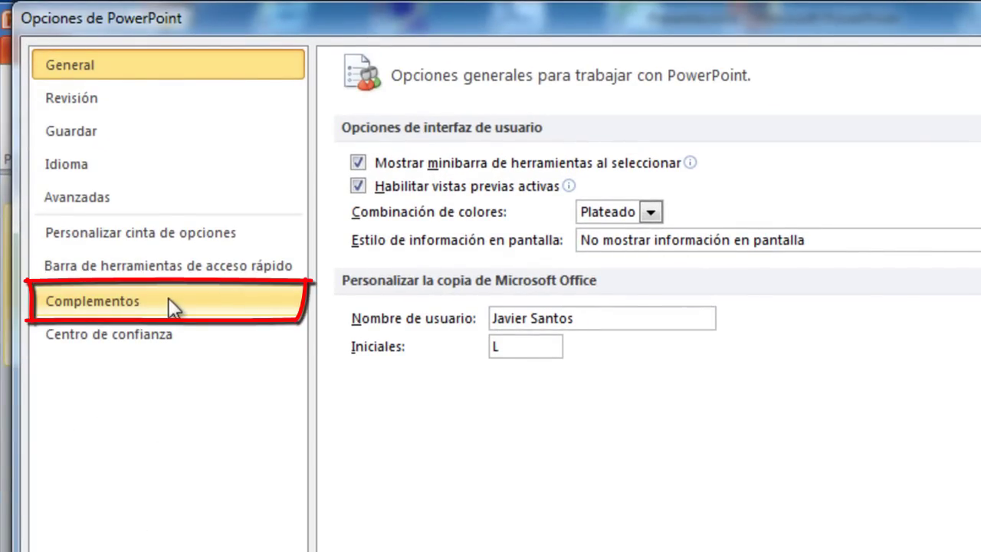
left_click(169, 299)
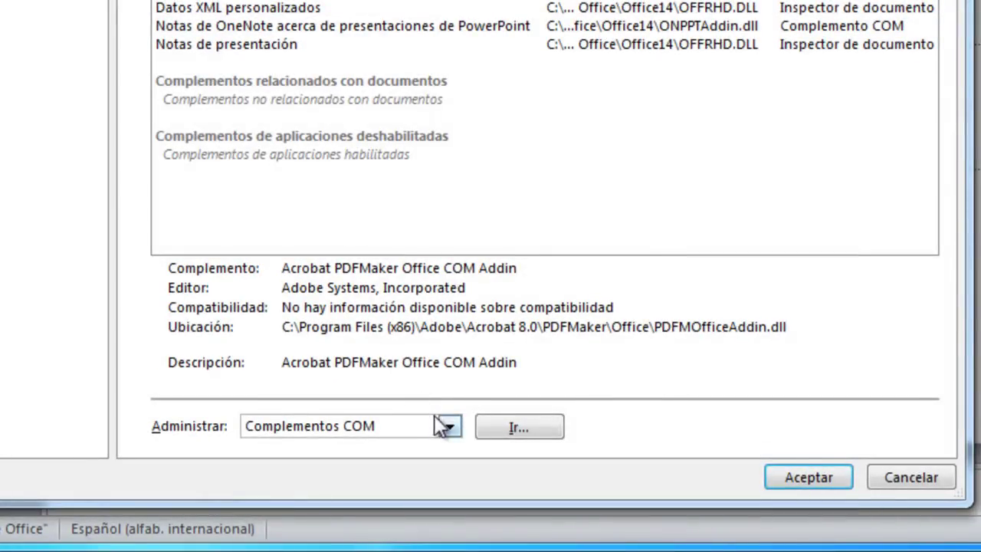
left_click(448, 427)
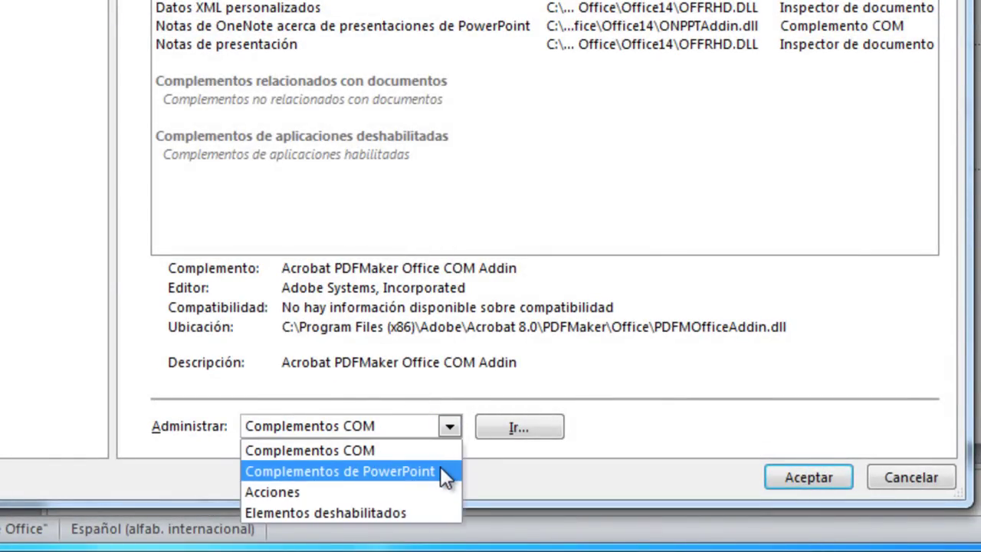
left_click(441, 469)
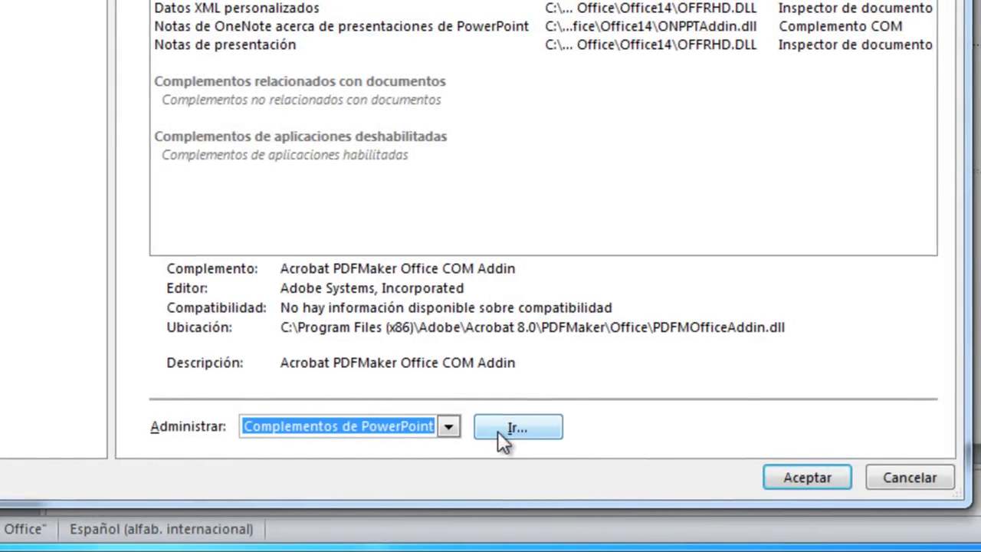
left_click(498, 431)
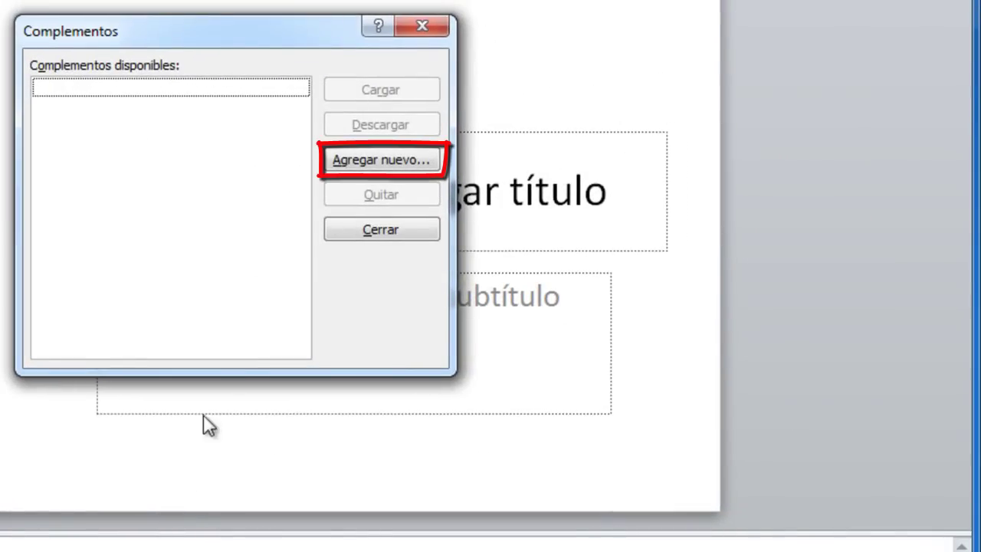
Step: Add YouTubeVideo2k7 from Descargas as an add-in, skip the smart card prompt and enable its macros
left_click(350, 161)
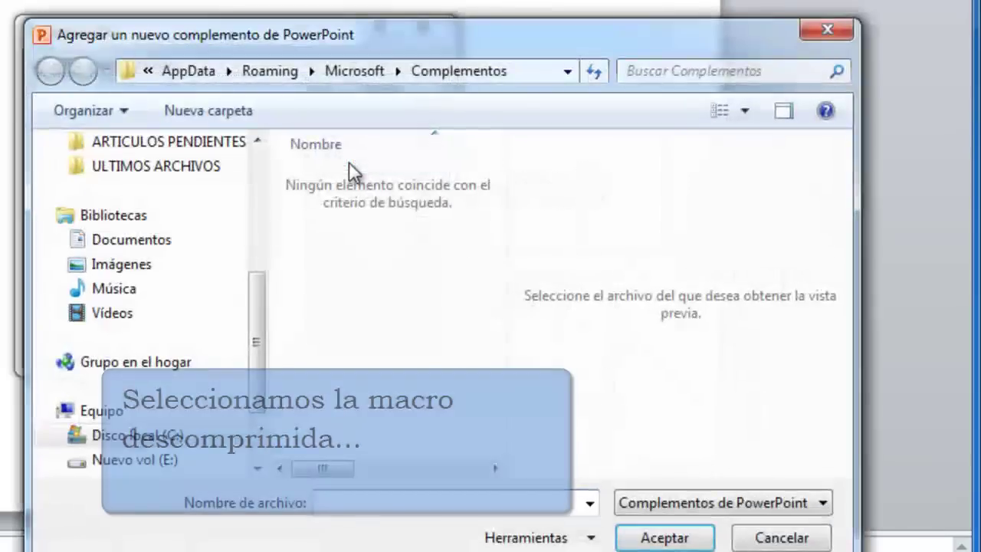
left_click(125, 230)
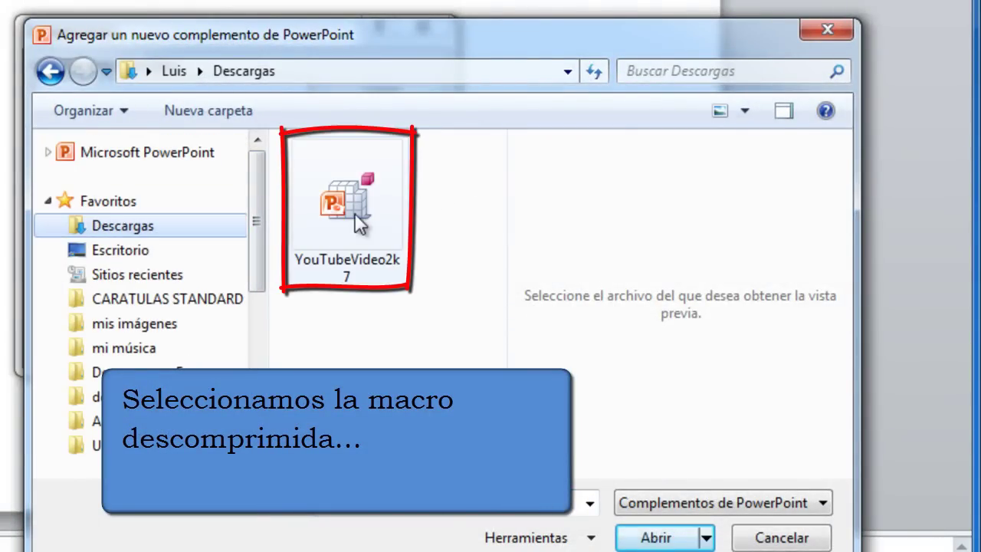
left_click(354, 212)
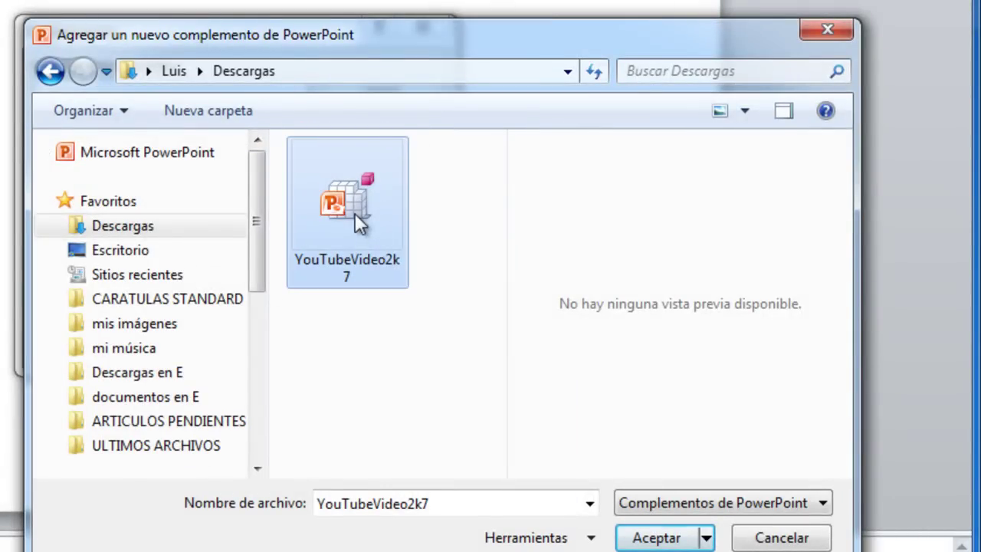
left_click(637, 538)
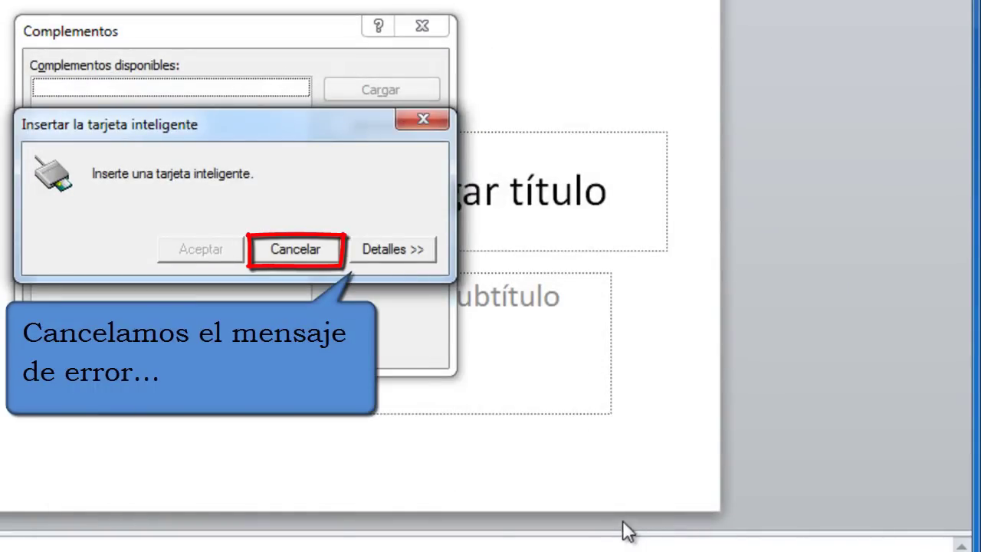
left_click(312, 258)
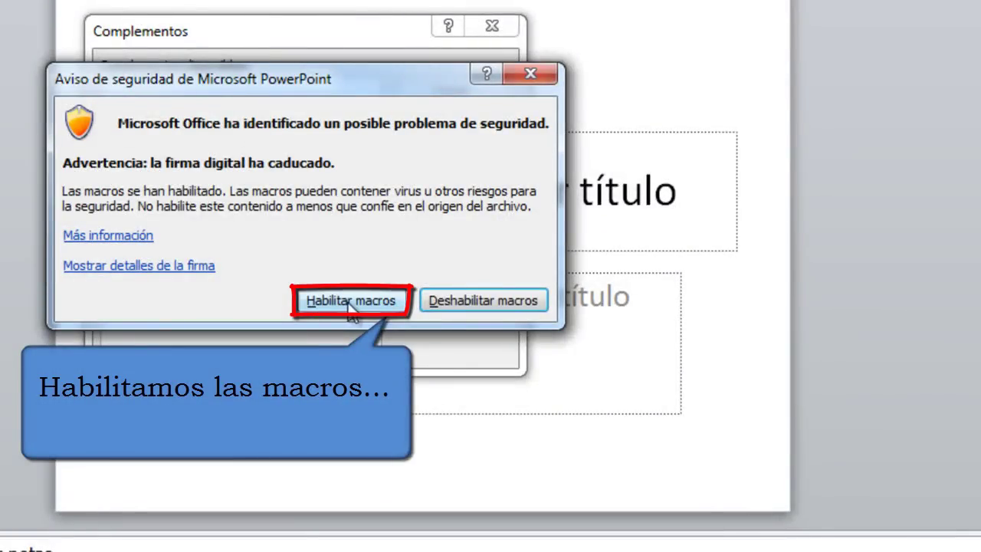
left_click(379, 298)
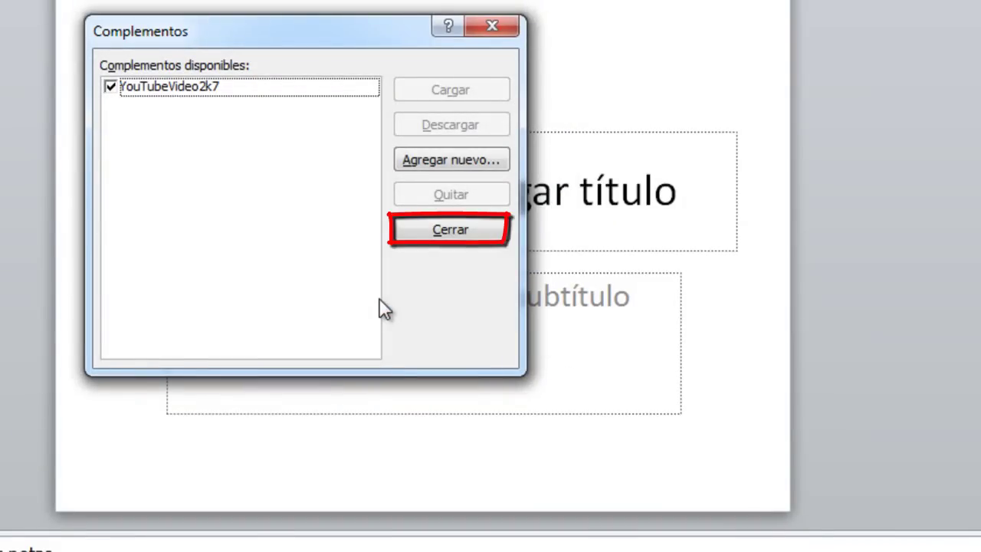
left_click(423, 232)
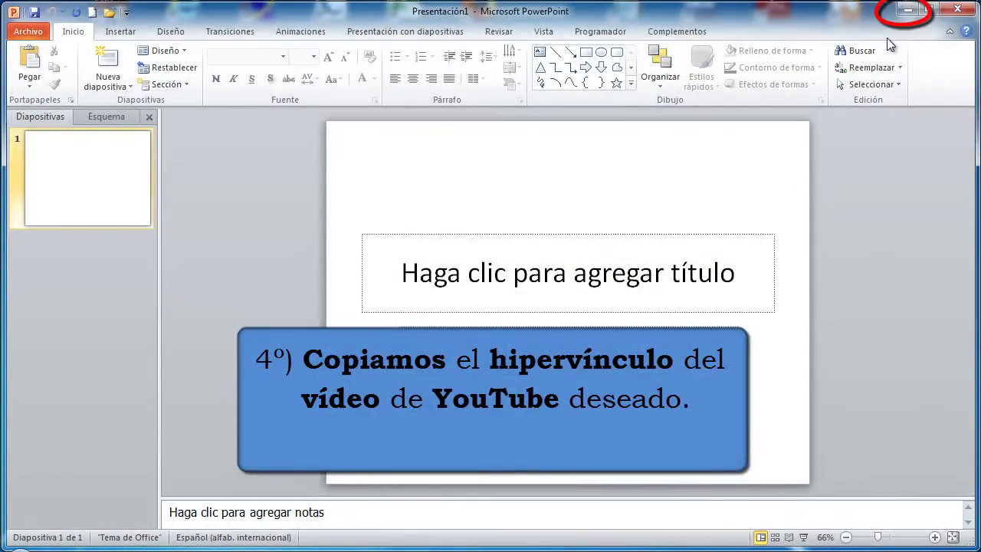
Step: Minimize the PowerPoint window to show the desktop
left_click(908, 9)
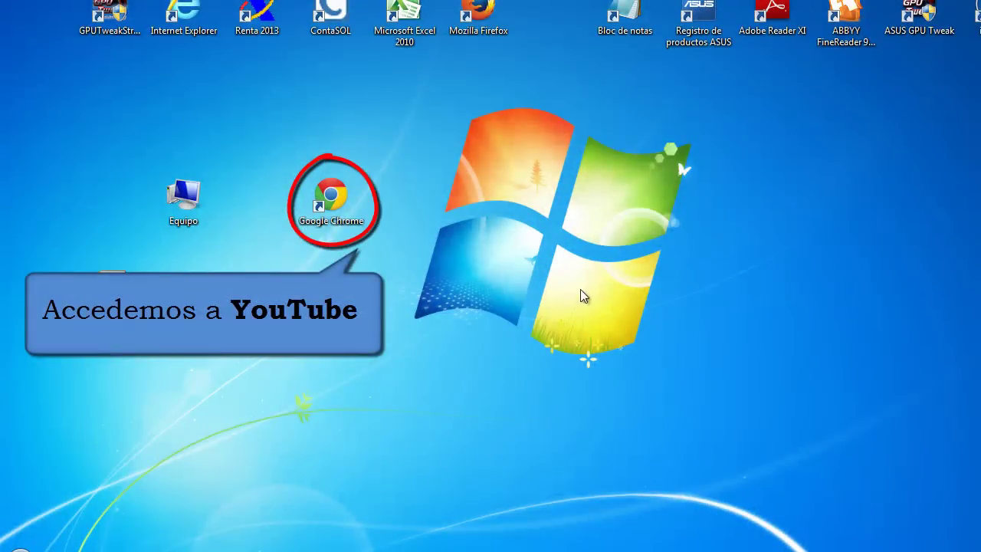
Step: Copy the address of the bookmarked 'FREE HD stock footage' waves video in Chrome, then minimize Chrome
double_click(337, 198)
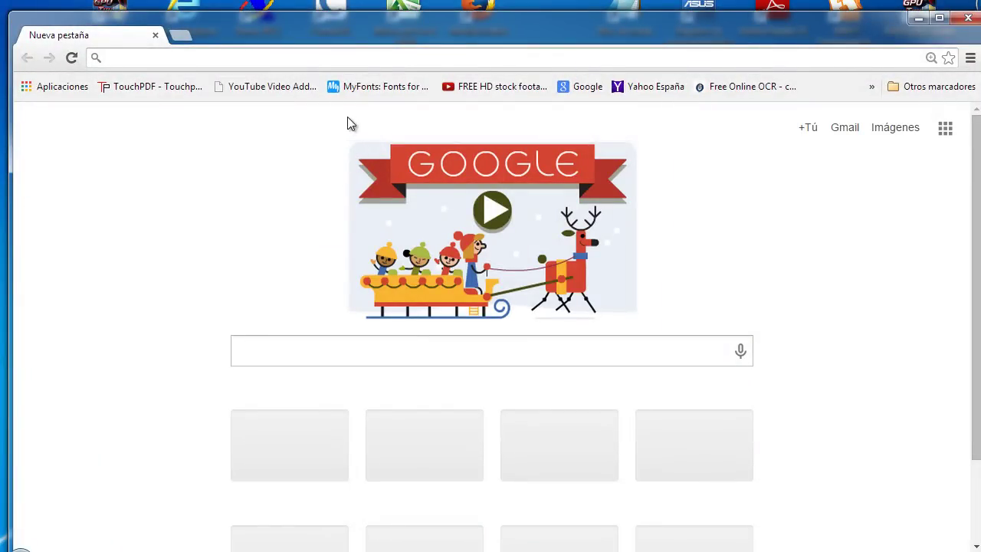
left_click(463, 88)
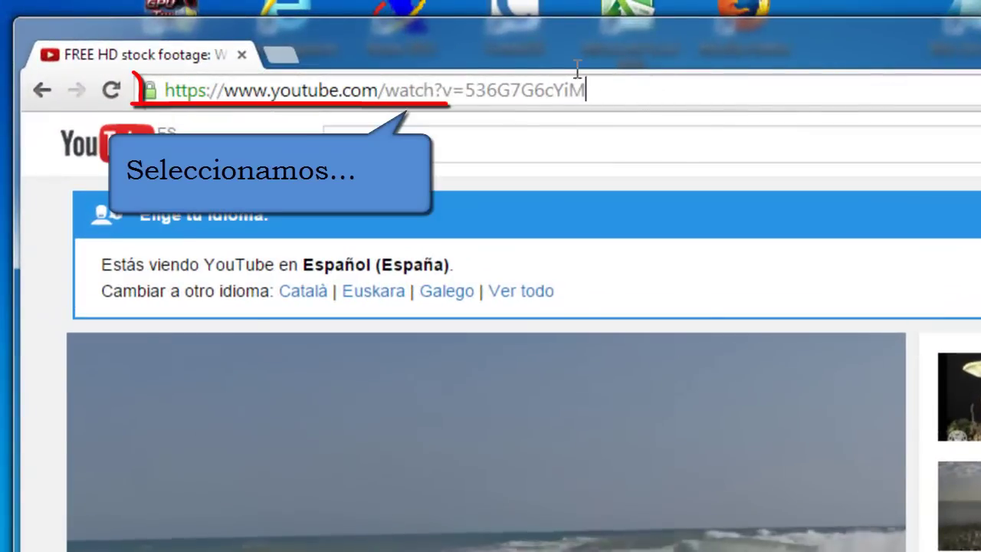
left_click_drag(586, 90, 161, 90)
key("ctrl+c")
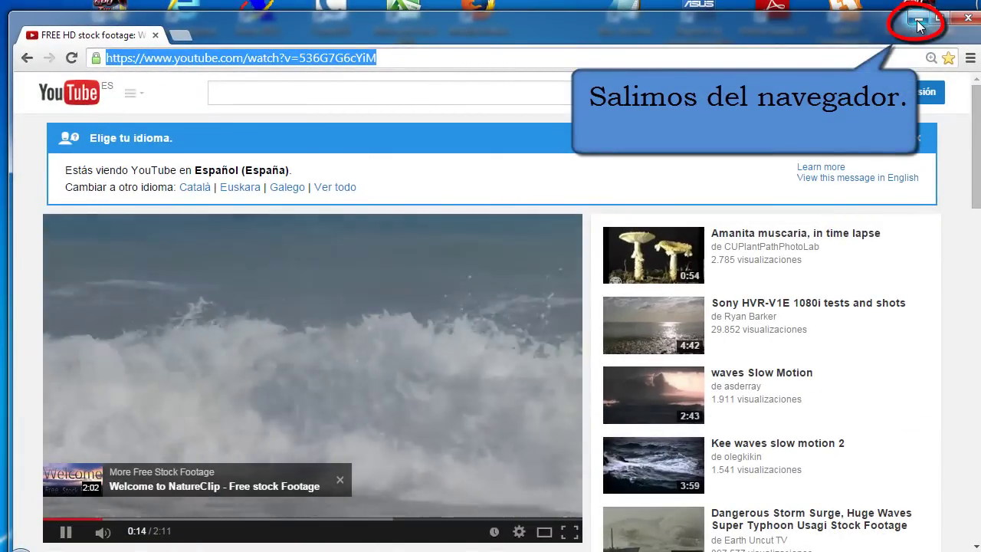
left_click(920, 23)
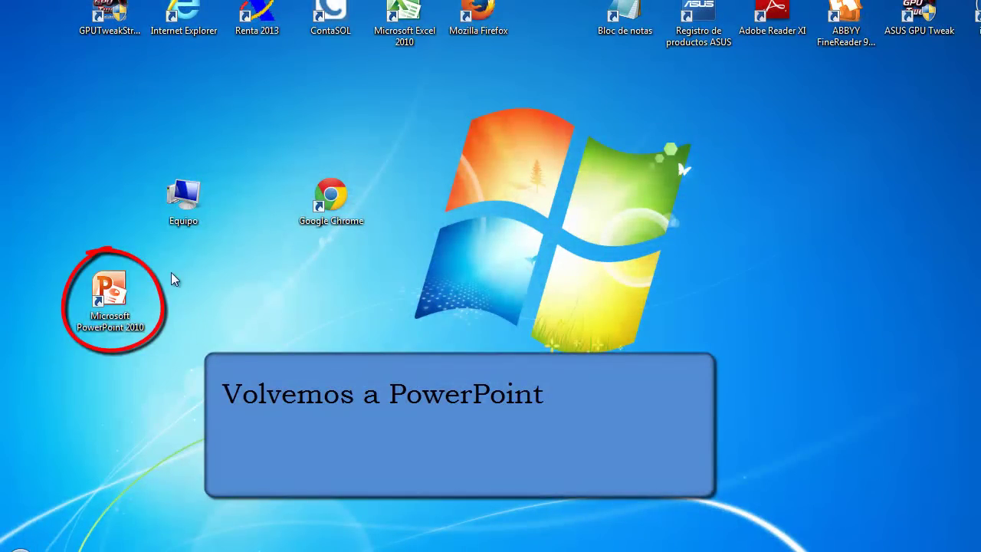
Step: Start a new blank Presentación2 and launch YouTube Video from the Insertar tab
double_click(109, 291)
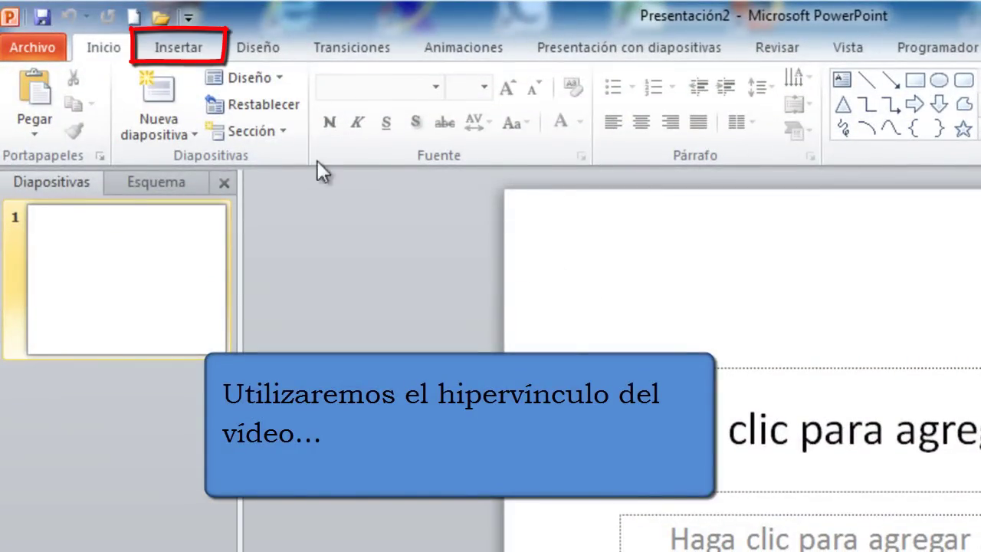
left_click(196, 52)
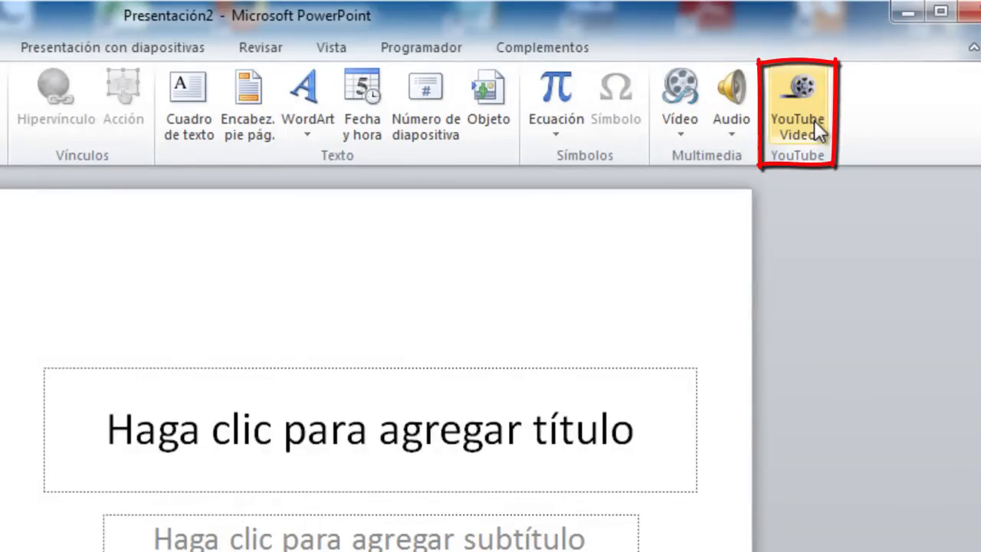
left_click(813, 120)
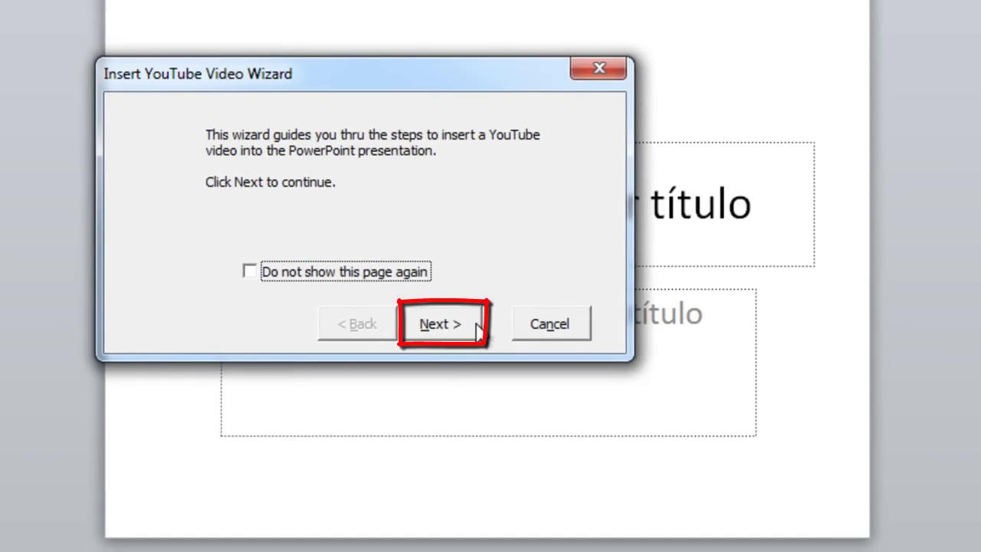
left_click(477, 325)
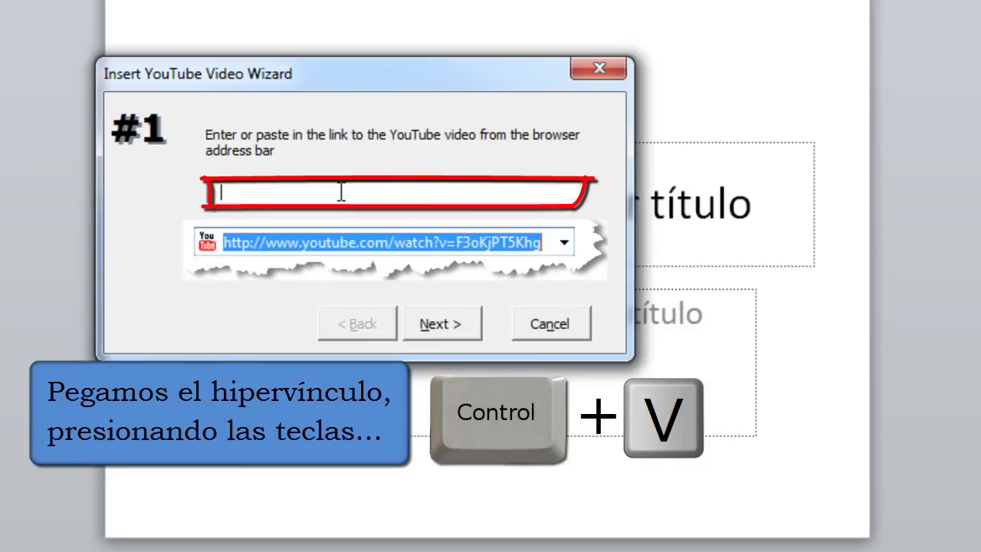
key("ctrl+v")
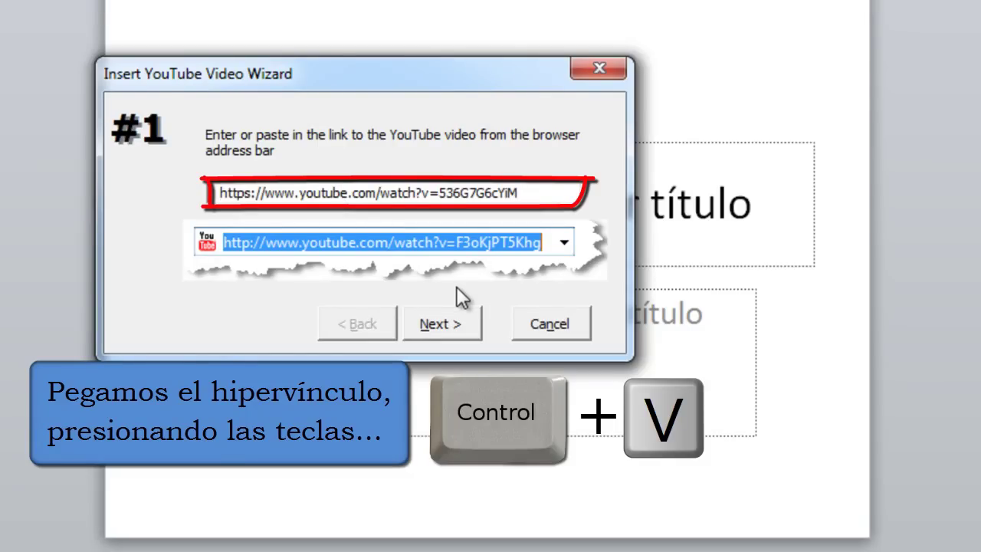
Step: Leave the playback scaling at Show all and continue to the size and position step
left_click(460, 311)
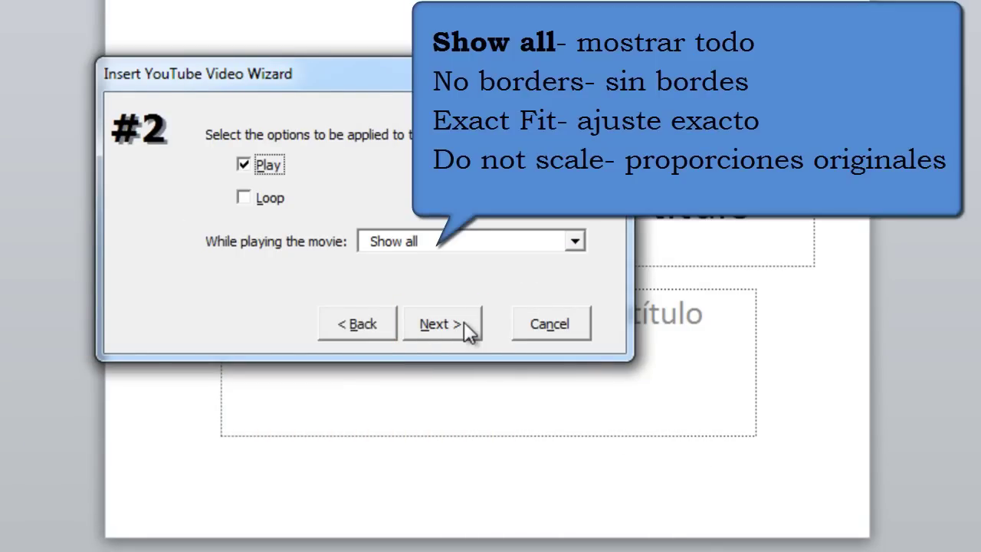
left_click(576, 241)
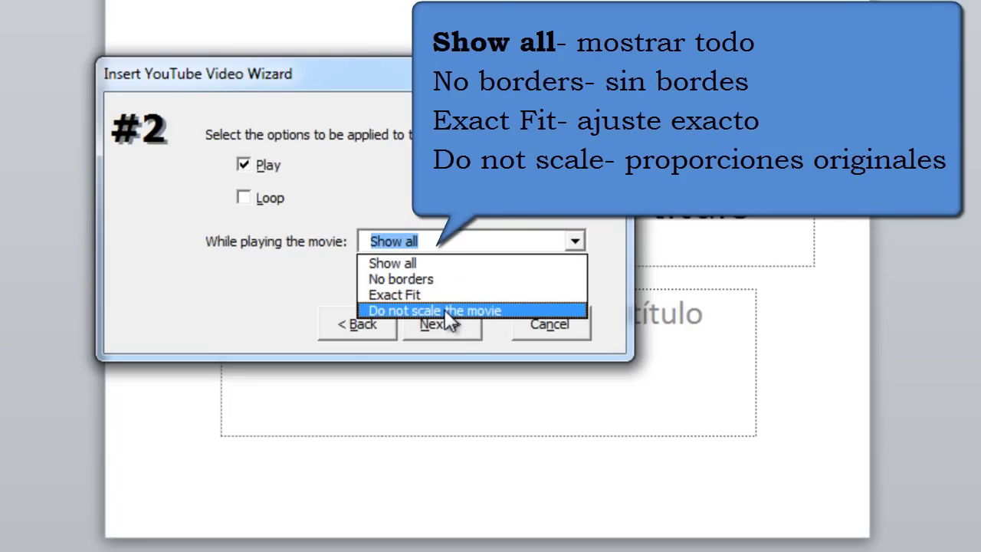
left_click(429, 263)
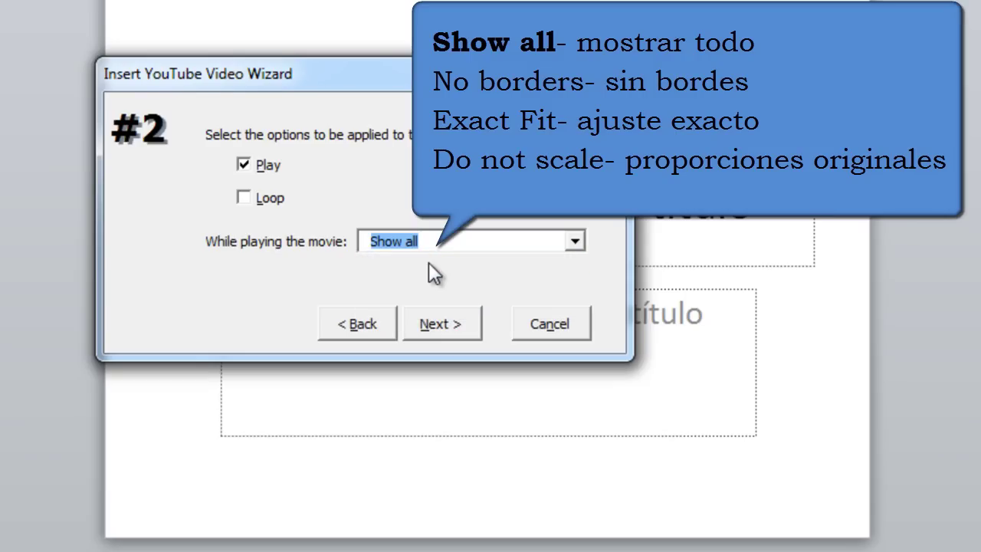
left_click(445, 326)
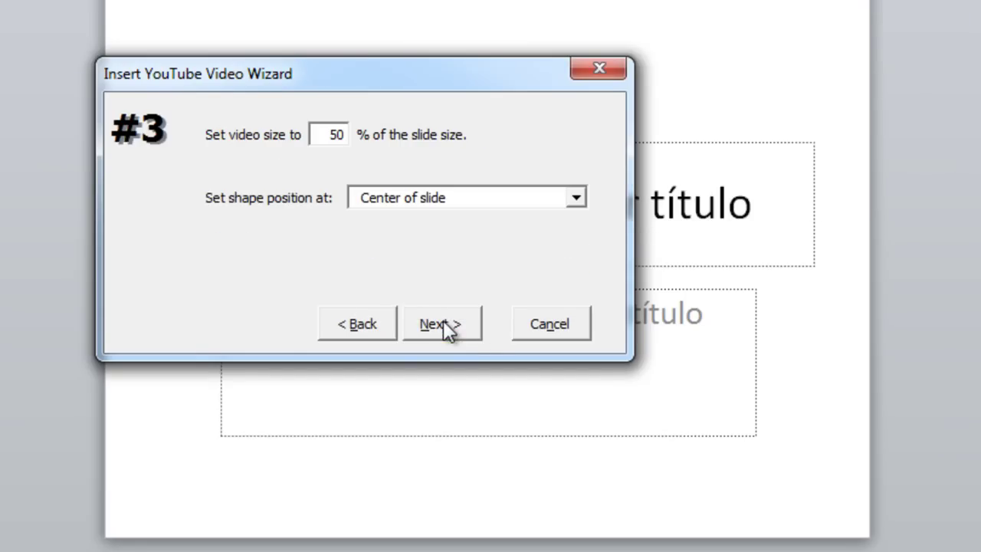
Step: Change the video size from 50 to 100%, position it at Center of slide, and finish the wizard
double_click(334, 135)
type("100")
left_click(575, 197)
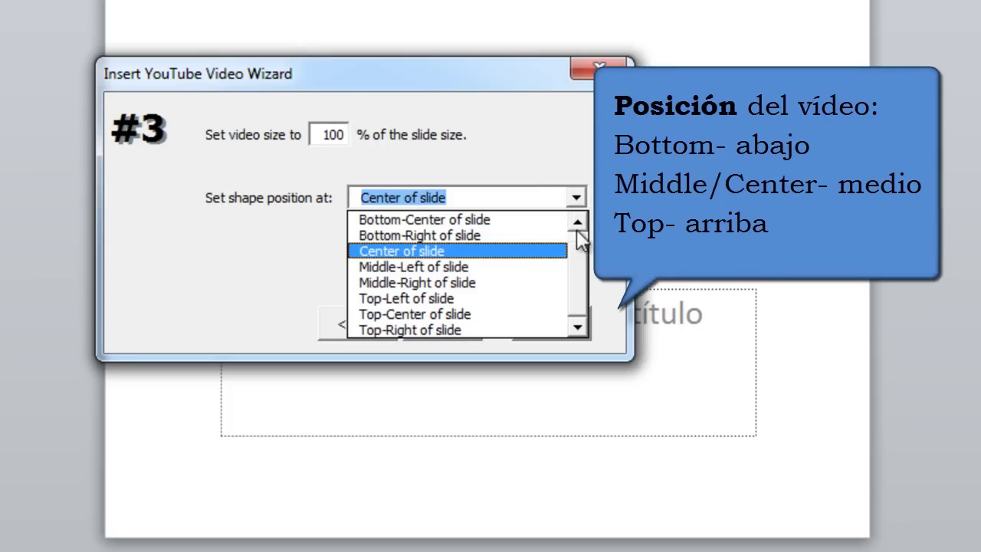
left_click_drag(580, 264, 580, 245)
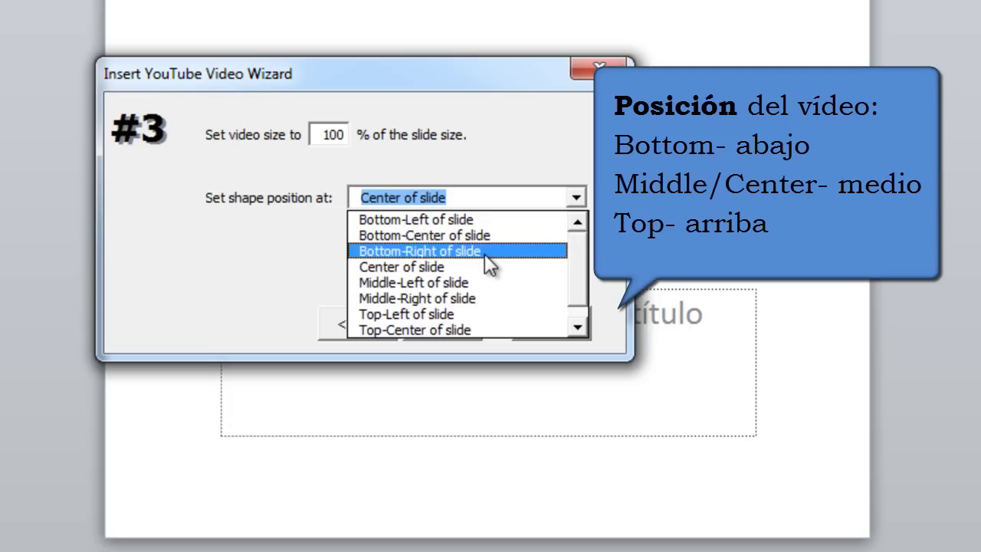
scroll(468, 259, "down", 1)
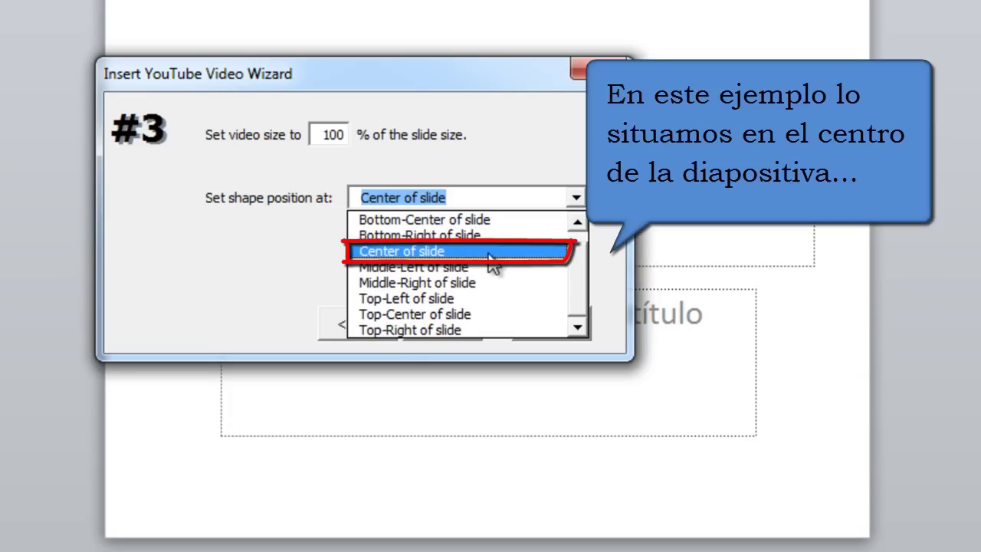
left_click(471, 253)
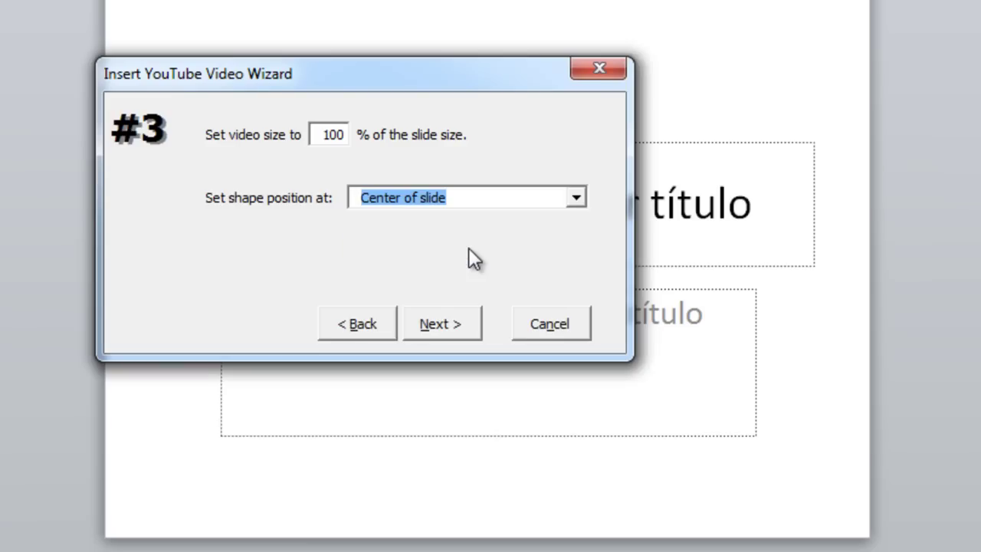
left_click(451, 328)
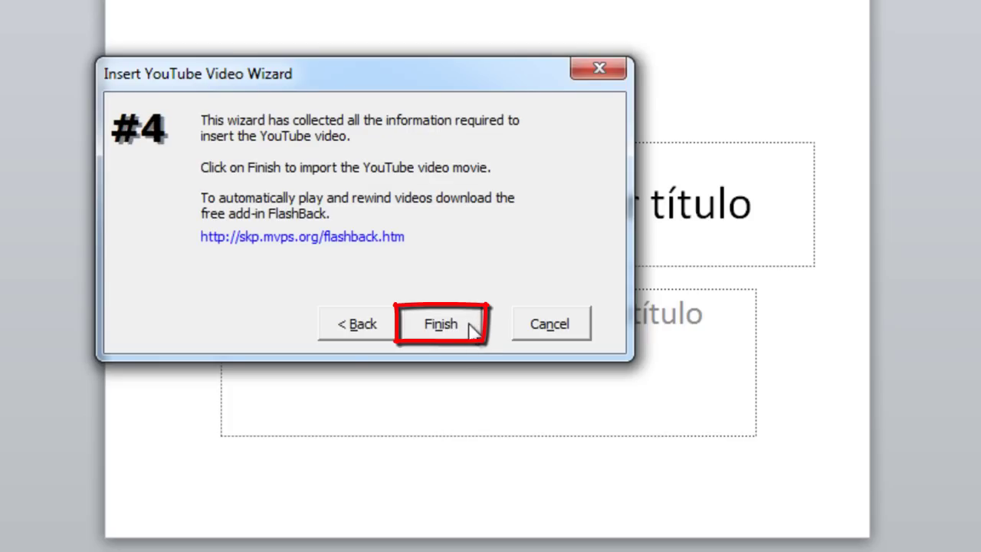
left_click(474, 331)
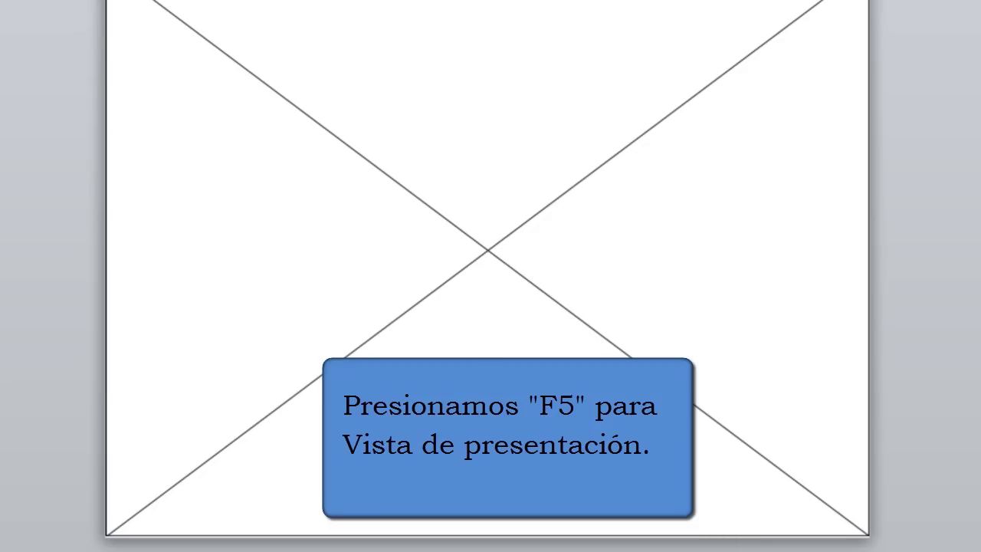
Step: Start the slide show with F5 and play the embedded YouTube video
key("F5")
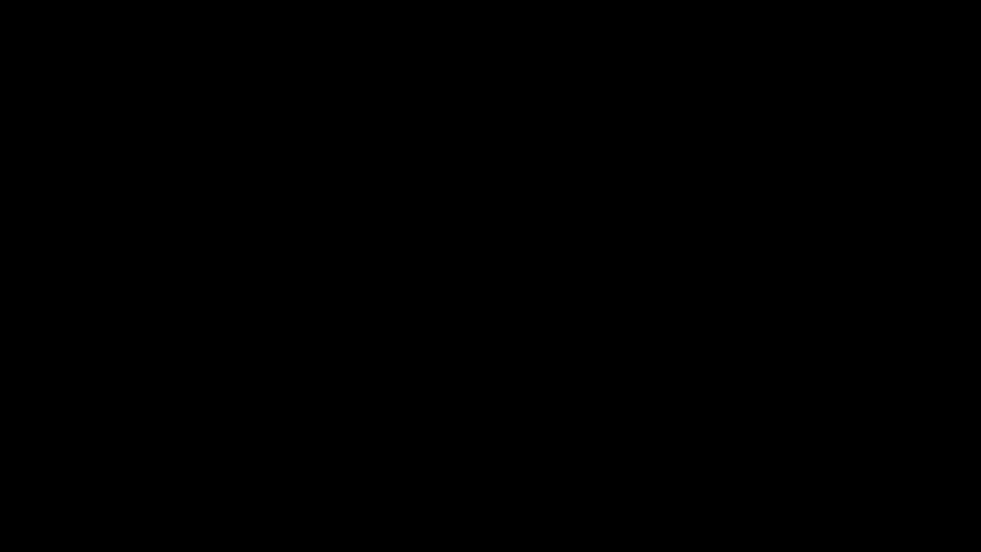
left_click(508, 270)
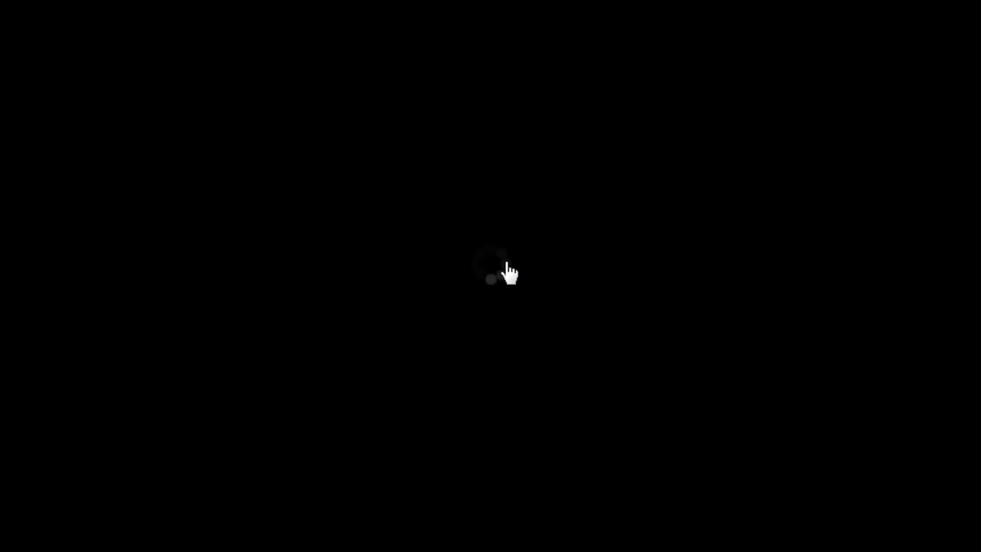